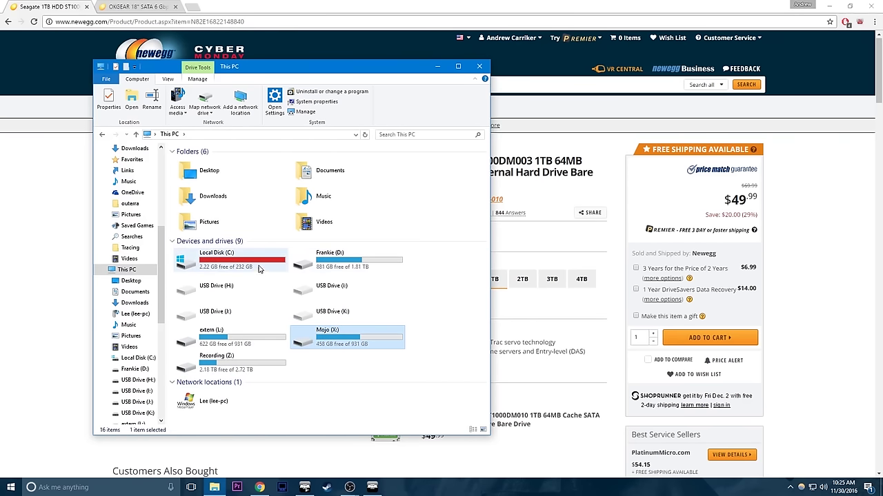
Step: Compare the Local Disk (C:) and Frankie (D:) drives, then close File Explorer
{"action": "left_click", "coordinate": [259, 269]}
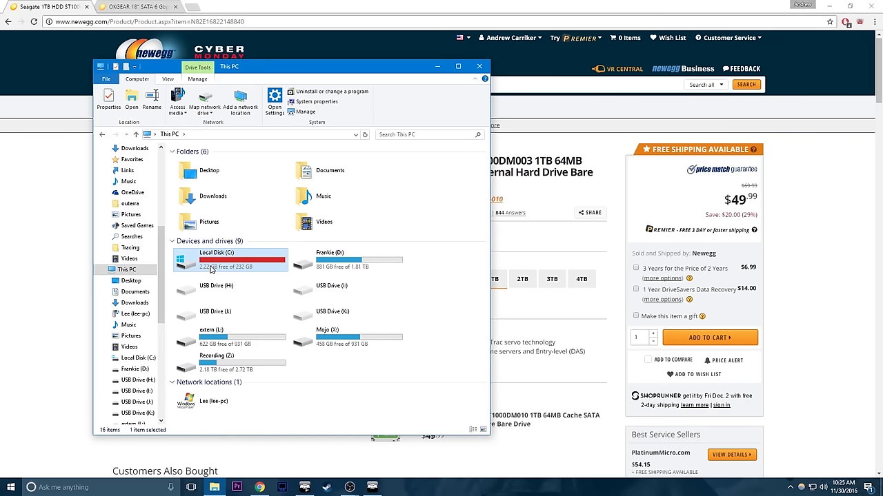
{"action": "left_click", "coordinate": [318, 272]}
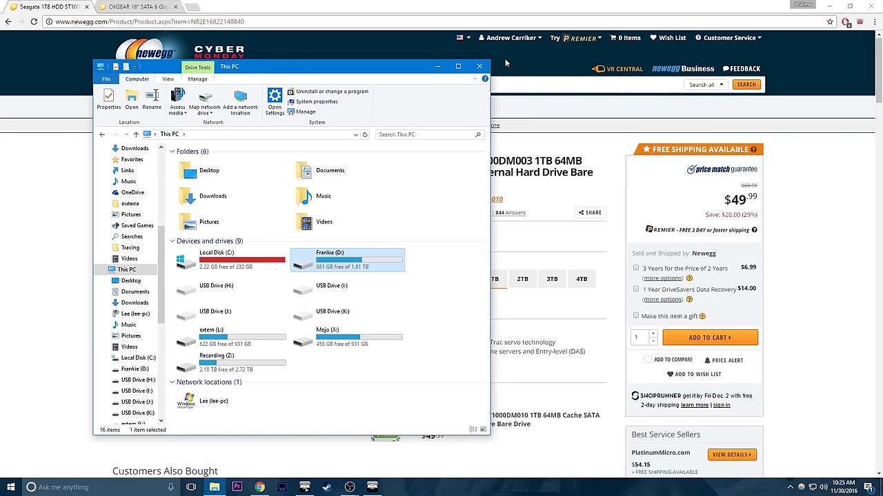
{"action": "left_click", "coordinate": [479, 67]}
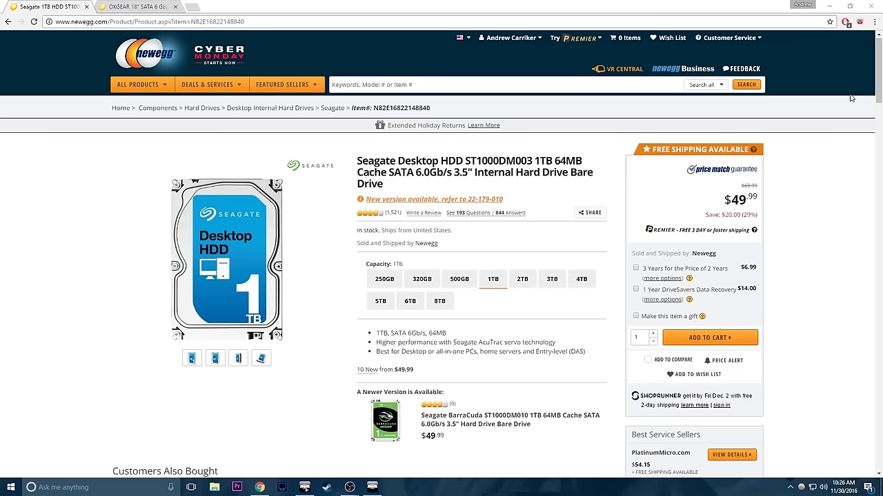
Step: Google 'OBS STUDIO', open the official obsproject.com site, then close Chrome
{"action": "left_click", "coordinate": [212, 23]}
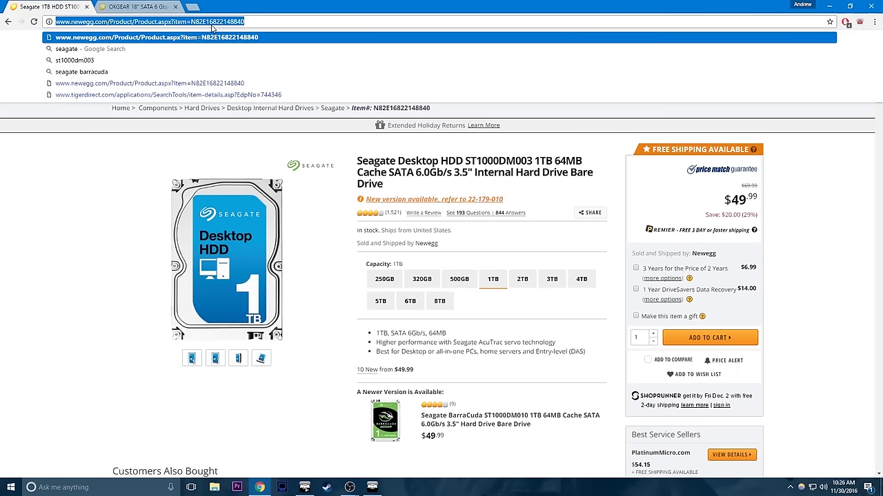
{"action": "type", "text": "OBS STUDIO"}
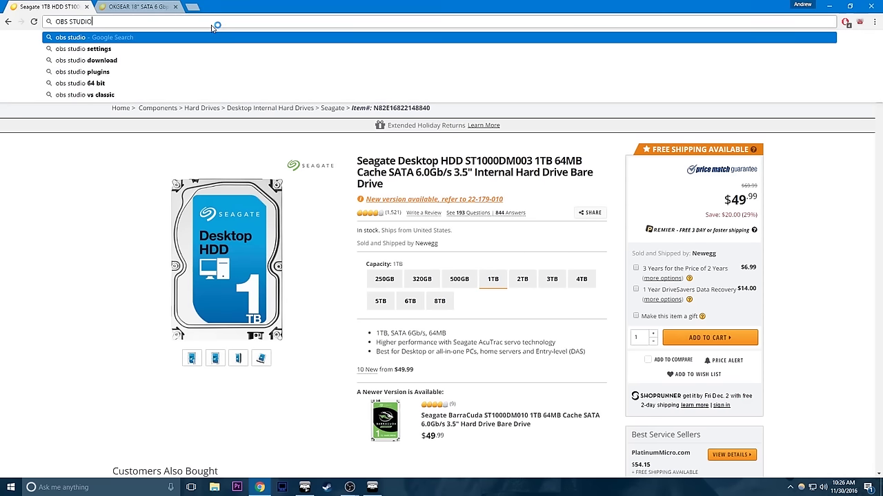
{"action": "key", "text": "Return"}
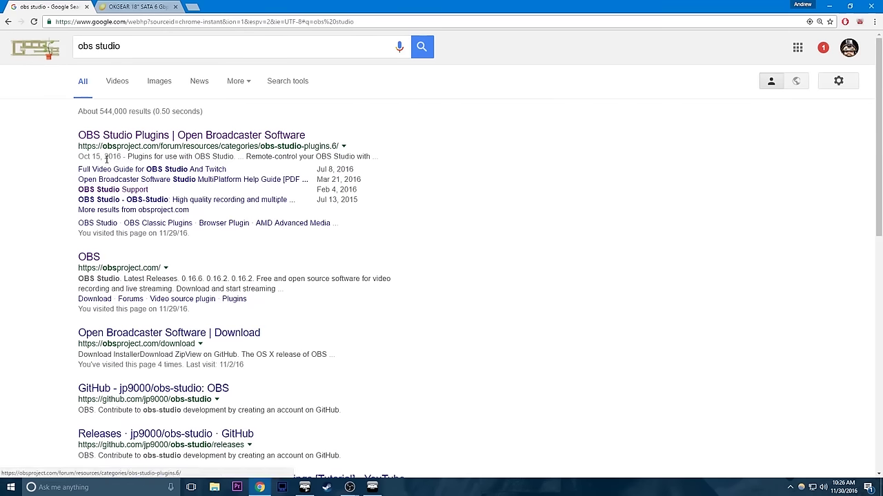
{"action": "left_click", "coordinate": [95, 259]}
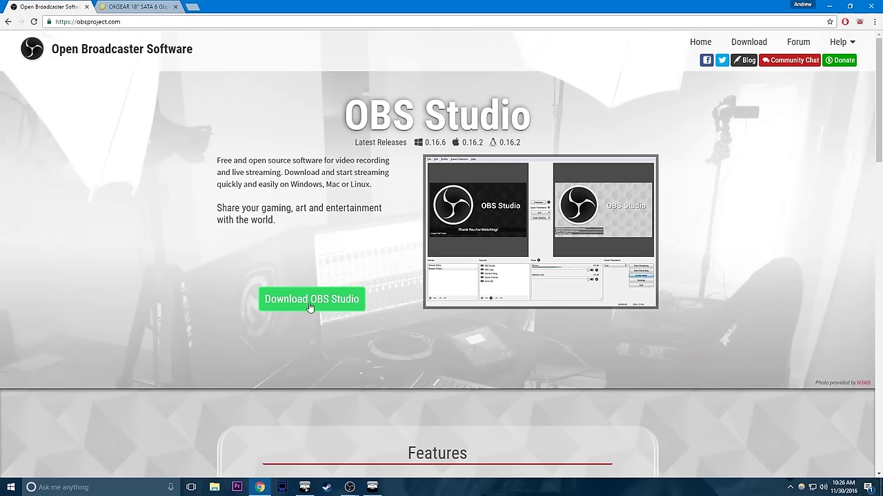
{"action": "left_click", "coordinate": [868, 6]}
Step: Launch OBS Studio from the taskbar and move its window to the centre-left
{"action": "left_click", "coordinate": [350, 487]}
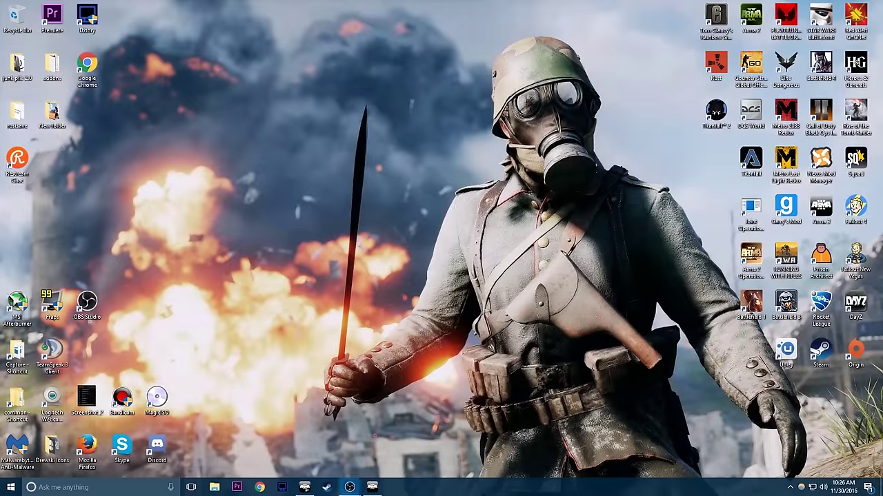
{"action": "left_click_drag", "start_coordinate": [572, 69], "coordinate": [334, 65]}
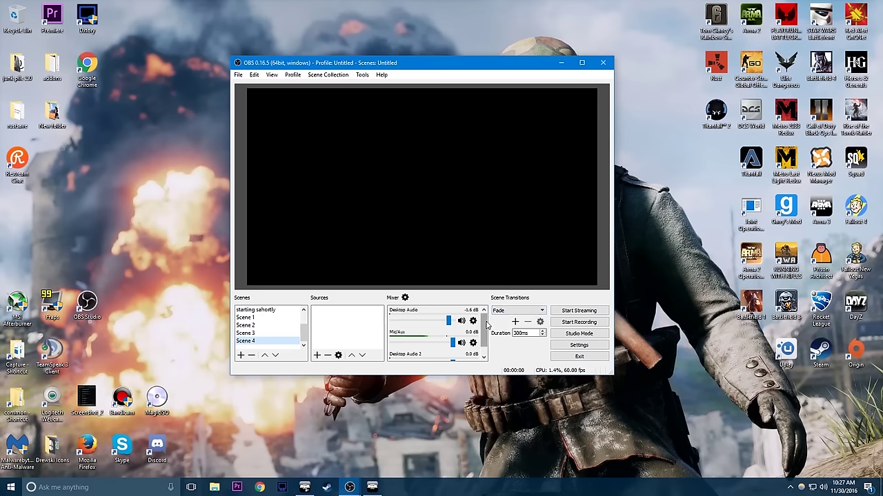
Step: Add a Display Capture 5 source to Scene 4 with default properties
{"action": "right_click", "coordinate": [339, 322]}
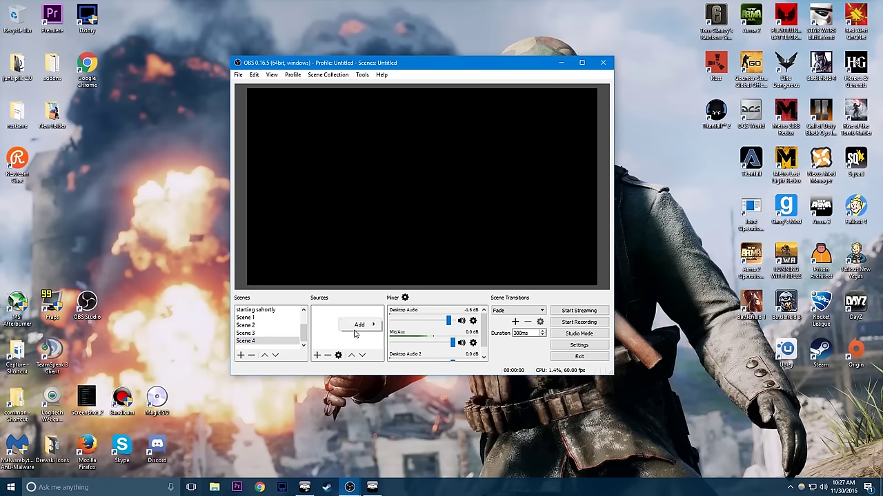
{"action": "mouse_move", "coordinate": [359, 325]}
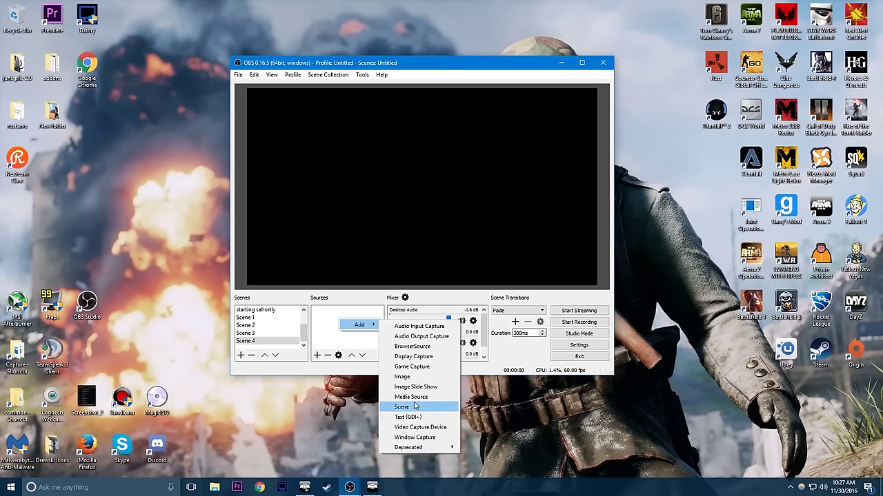
{"action": "left_click", "coordinate": [418, 356]}
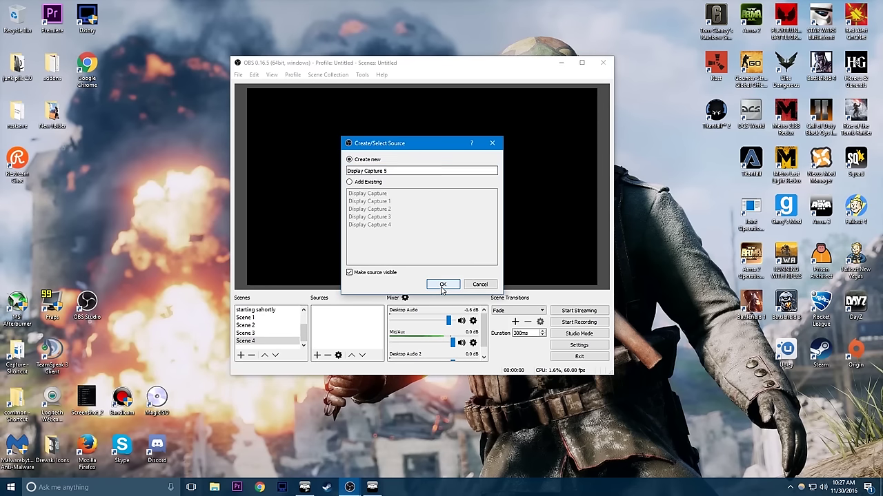
{"action": "left_click", "coordinate": [450, 281]}
{"action": "left_click", "coordinate": [522, 344]}
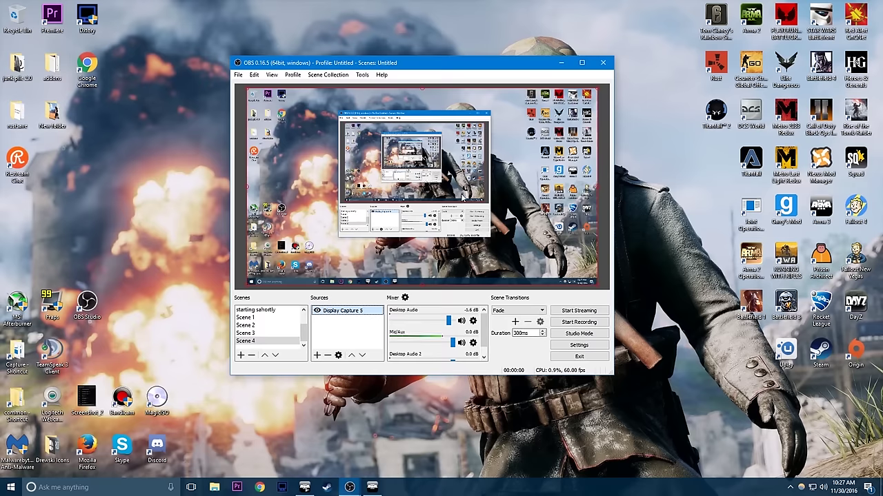
{"action": "left_click_drag", "start_coordinate": [446, 64], "coordinate": [602, 141]}
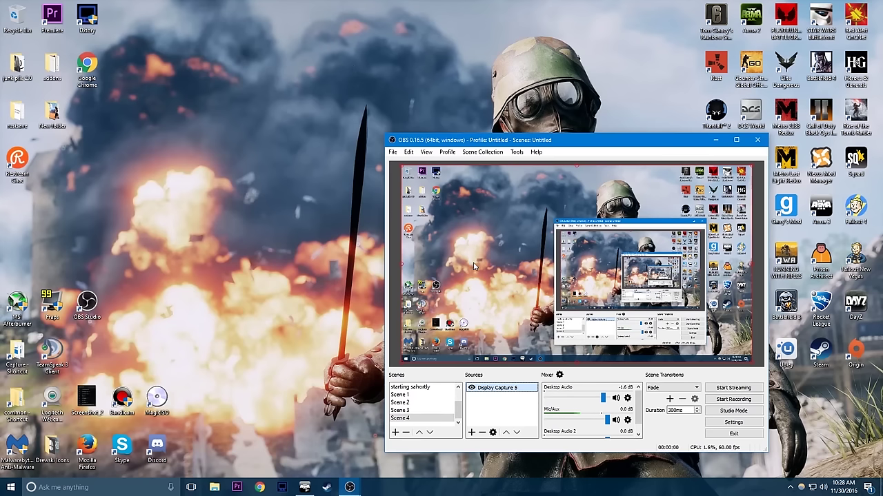
Step: Add a Game Capture 1 source with default properties, listed above Display Capture 5
{"action": "right_click", "coordinate": [507, 410]}
{"action": "mouse_move", "coordinate": [518, 418]}
{"action": "left_click", "coordinate": [579, 410]}
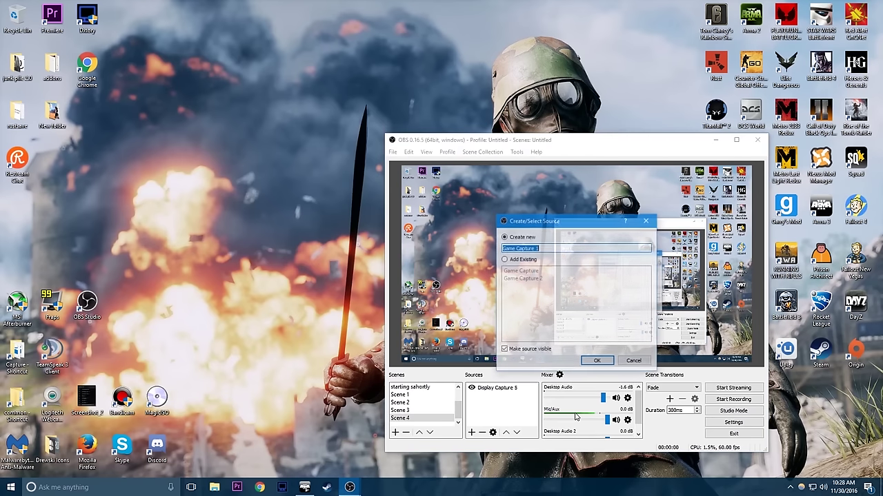
{"action": "left_click", "coordinate": [593, 362]}
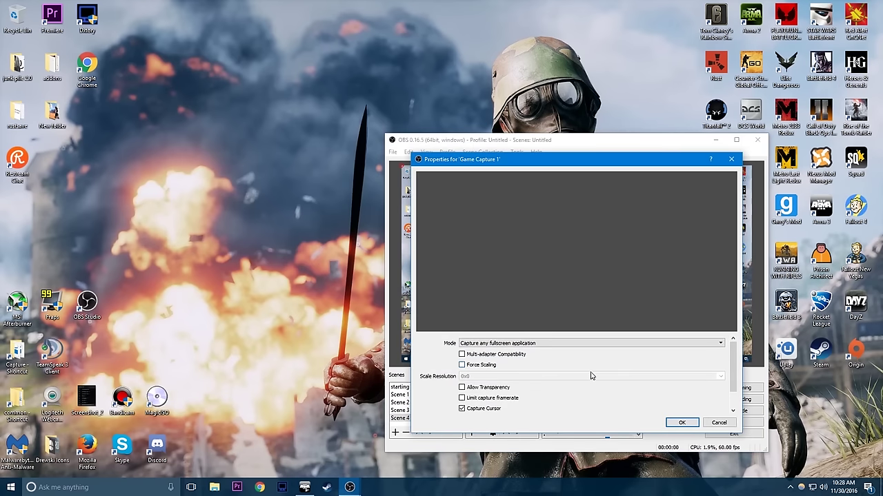
{"action": "left_click", "coordinate": [683, 423]}
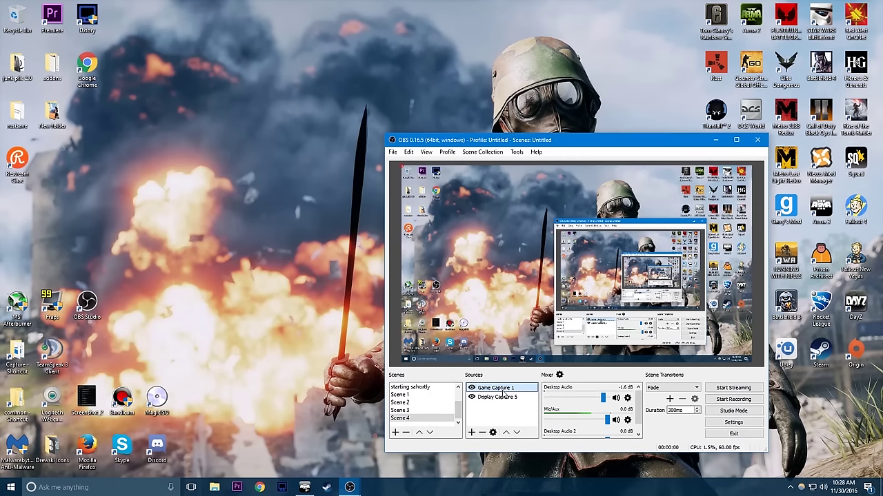
{"action": "left_click", "coordinate": [509, 398]}
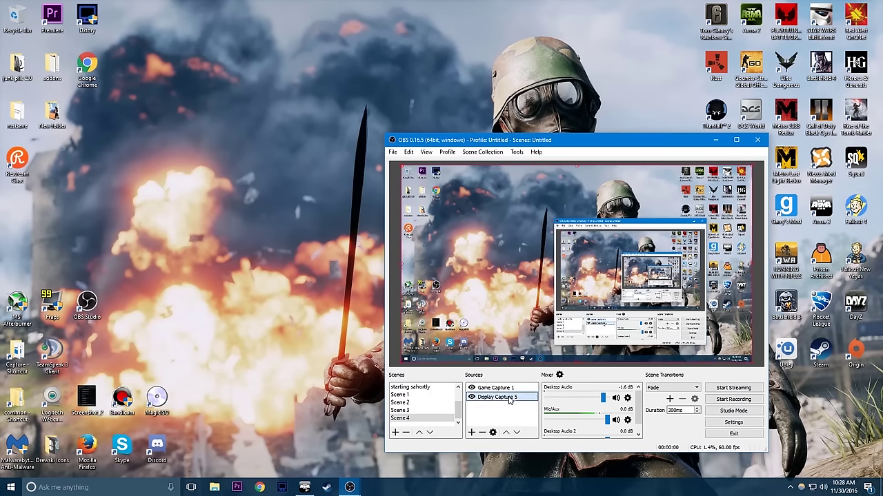
{"action": "left_click", "coordinate": [511, 389]}
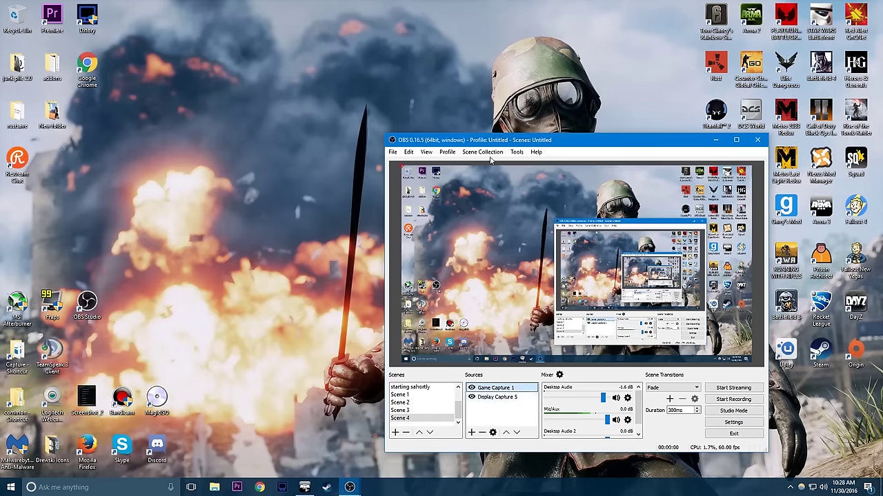
{"action": "left_click_drag", "start_coordinate": [403, 141], "coordinate": [246, 111]}
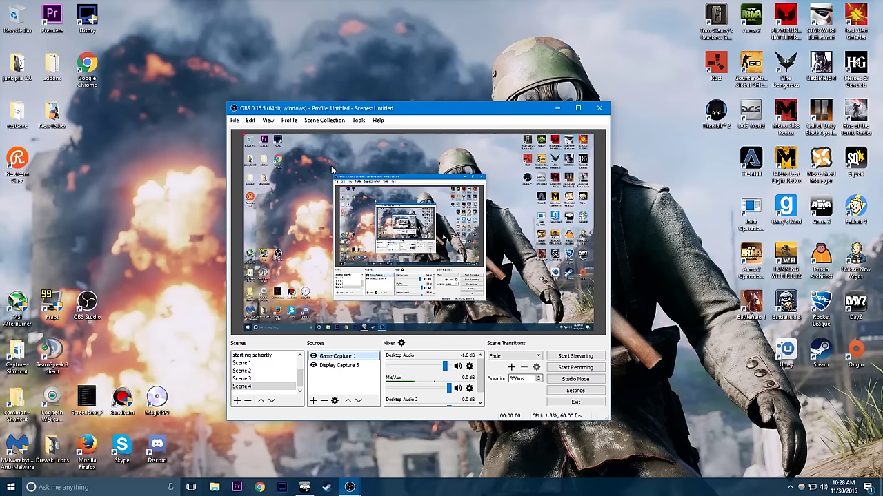
Step: Go to the Recording tab of the Output page in OBS Settings
{"action": "left_click", "coordinate": [575, 391]}
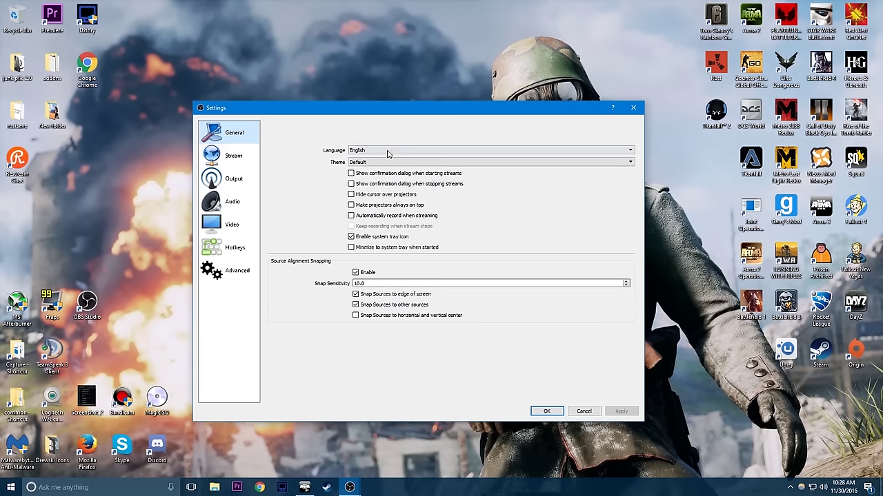
{"action": "left_click", "coordinate": [227, 162]}
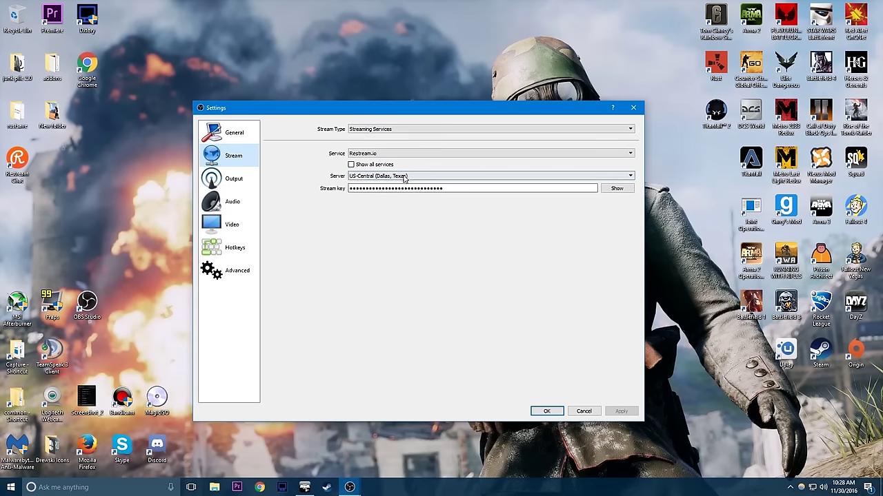
{"action": "left_click", "coordinate": [246, 185]}
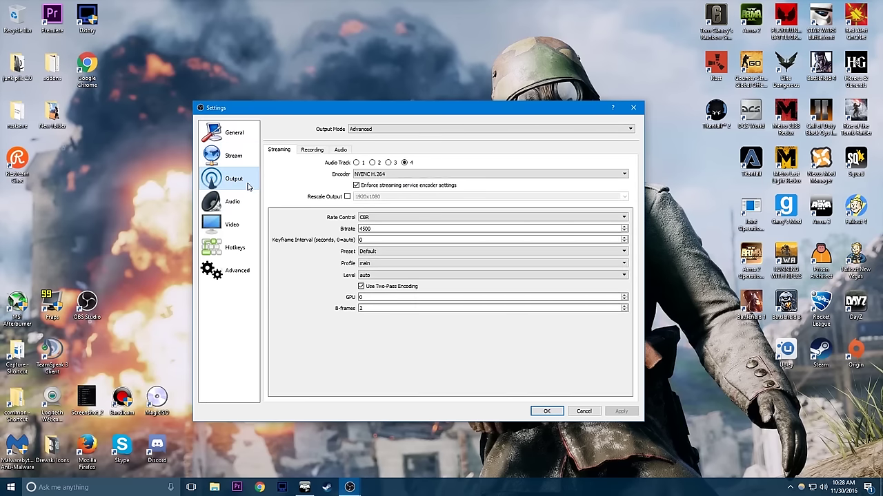
{"action": "left_click", "coordinate": [312, 151]}
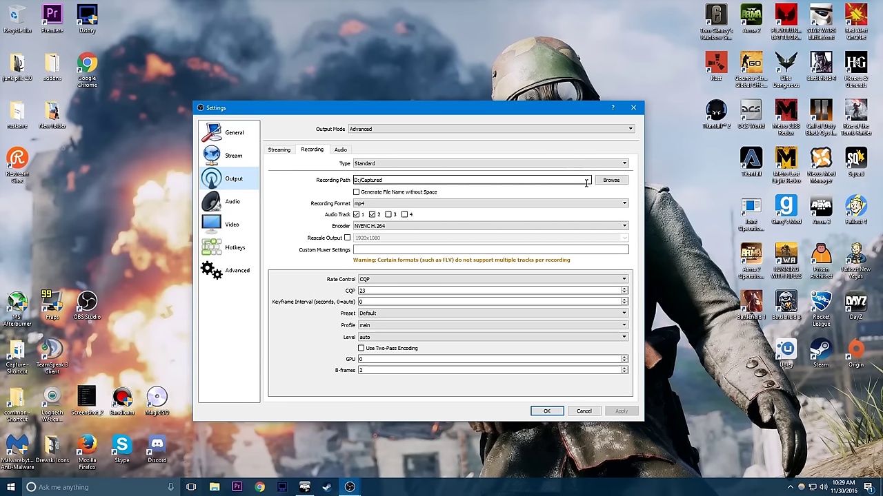
Step: Set the recording path to D:/Captured, then check the recording format options
{"action": "left_click", "coordinate": [607, 181]}
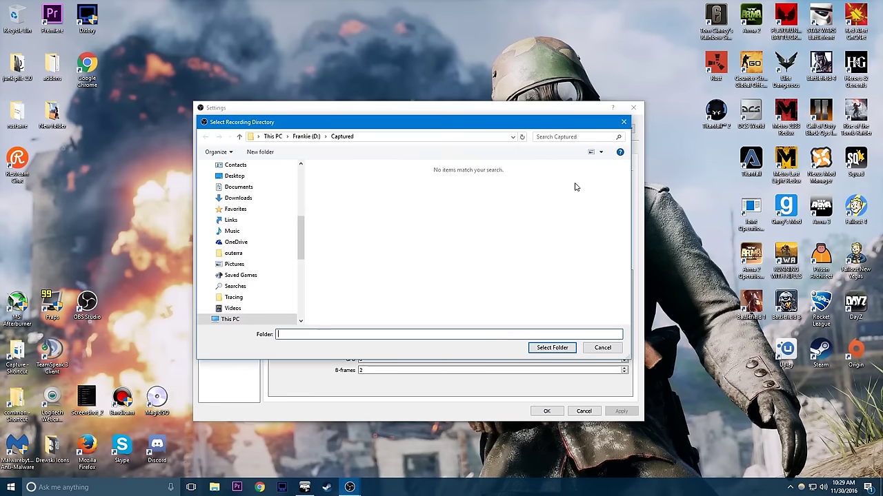
{"action": "left_click", "coordinate": [272, 136]}
{"action": "left_click", "coordinate": [357, 281]}
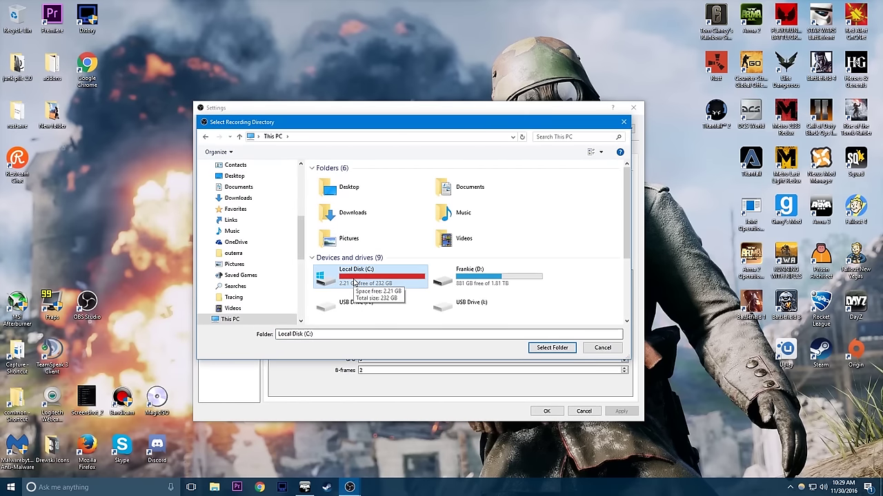
{"action": "double_click", "coordinate": [445, 279]}
{"action": "double_click", "coordinate": [372, 194]}
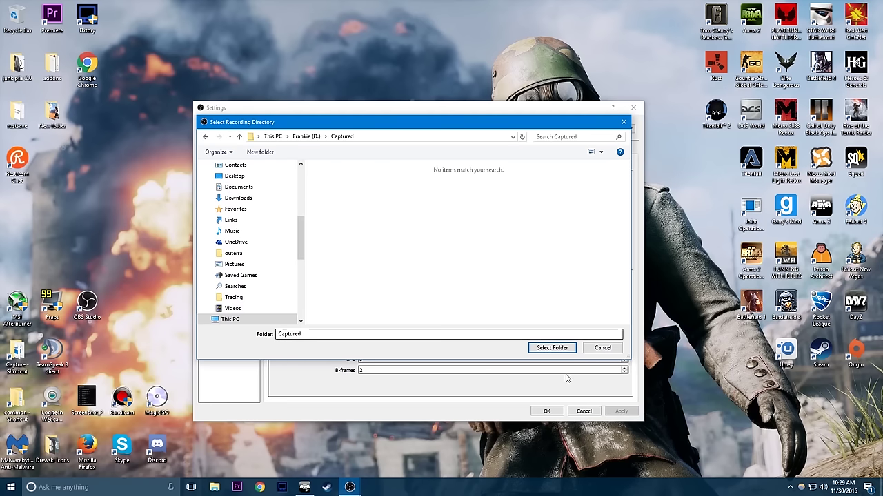
{"action": "left_click", "coordinate": [555, 350]}
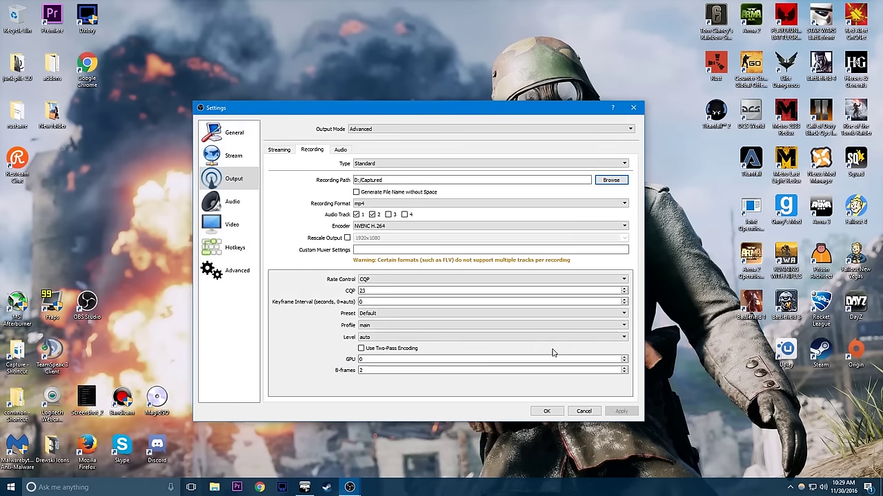
{"action": "left_click", "coordinate": [417, 206]}
{"action": "left_click", "coordinate": [407, 218]}
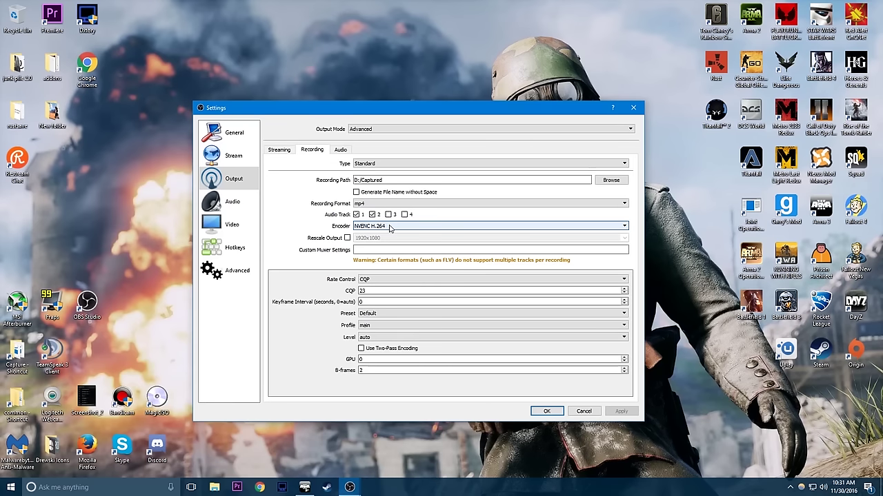
{"action": "left_click", "coordinate": [390, 227]}
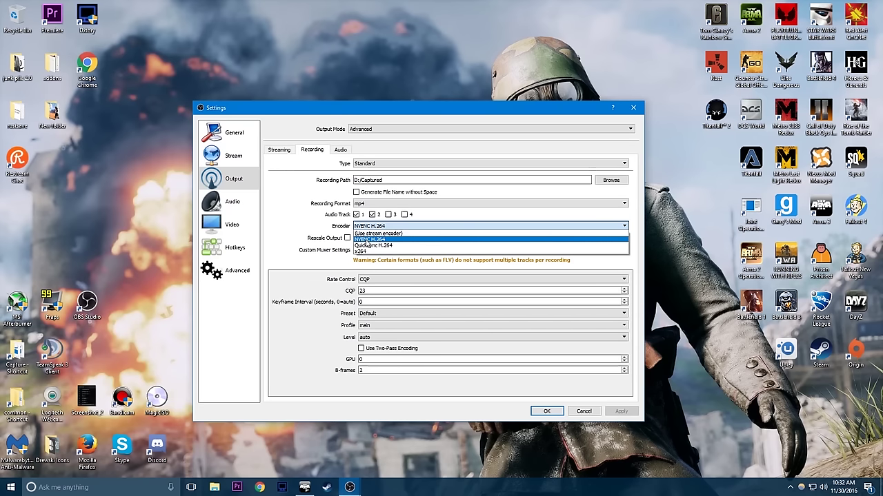
{"action": "left_click", "coordinate": [367, 240]}
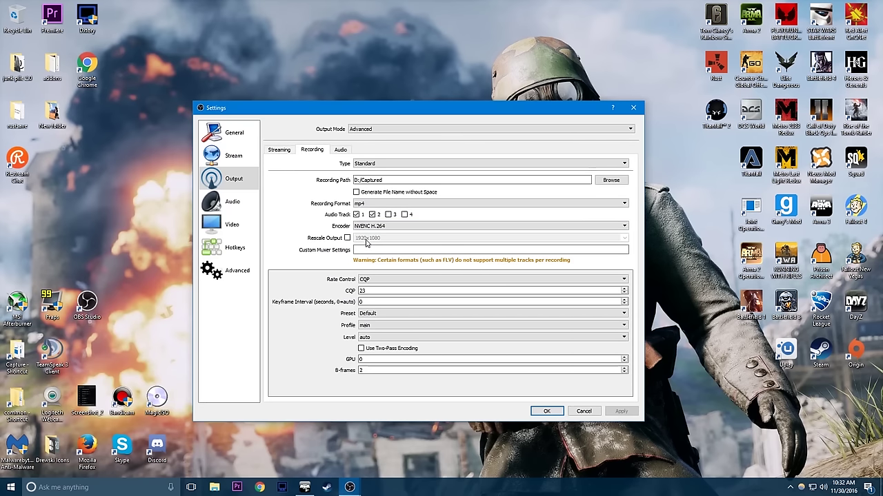